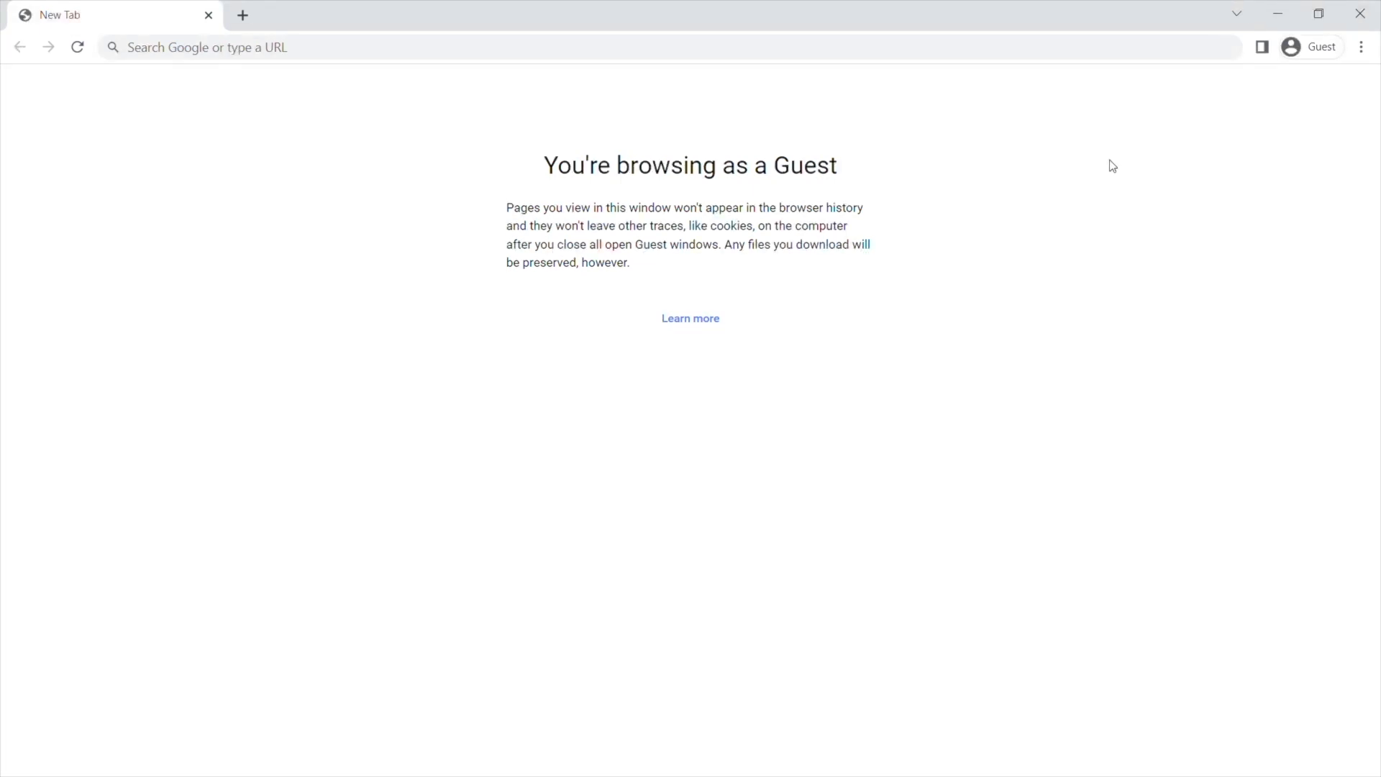
Go to github.com/septentrio-gnss and scroll down to the Septentrio-ArduPilot-Autopilot repository
left_click(476, 46)
type("git")
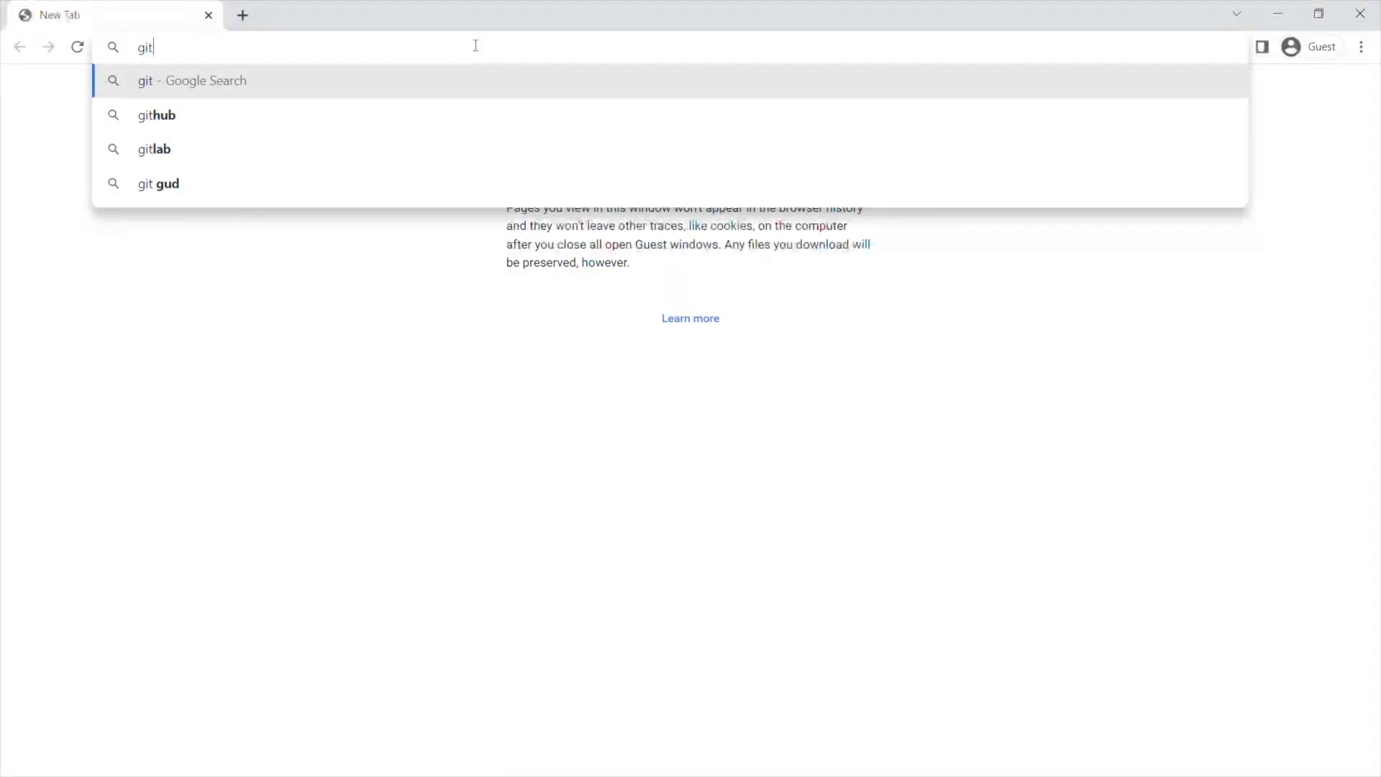
type("hub.com")
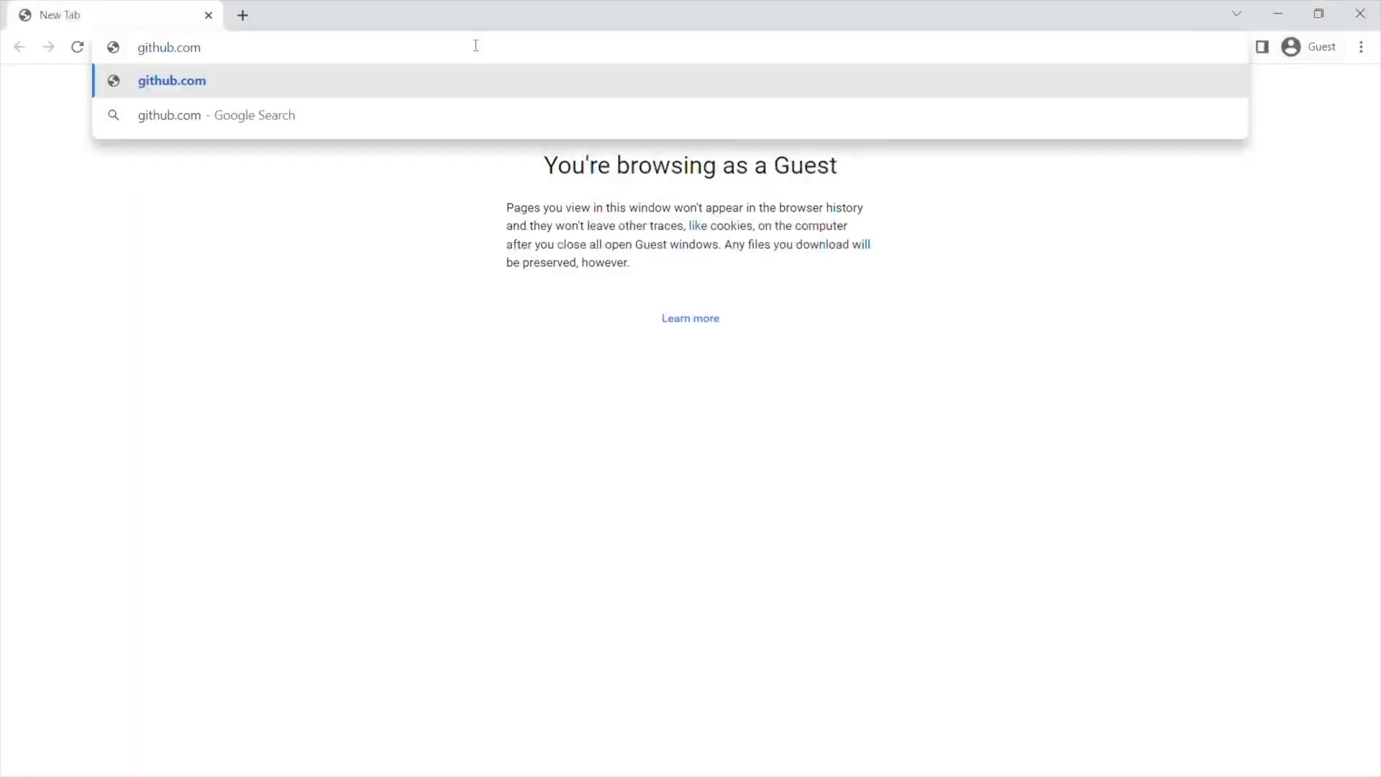
type("/septentri")
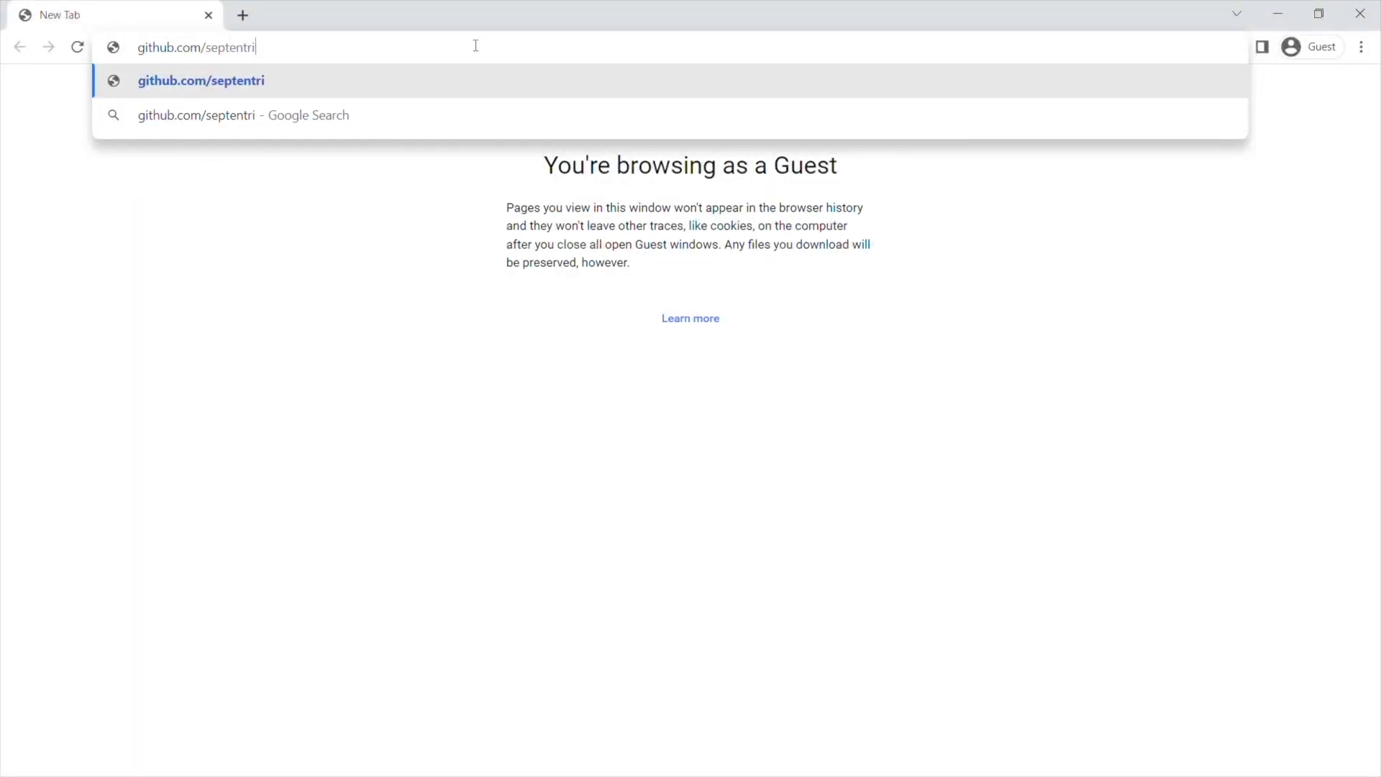
type("o-gnss")
key("Return")
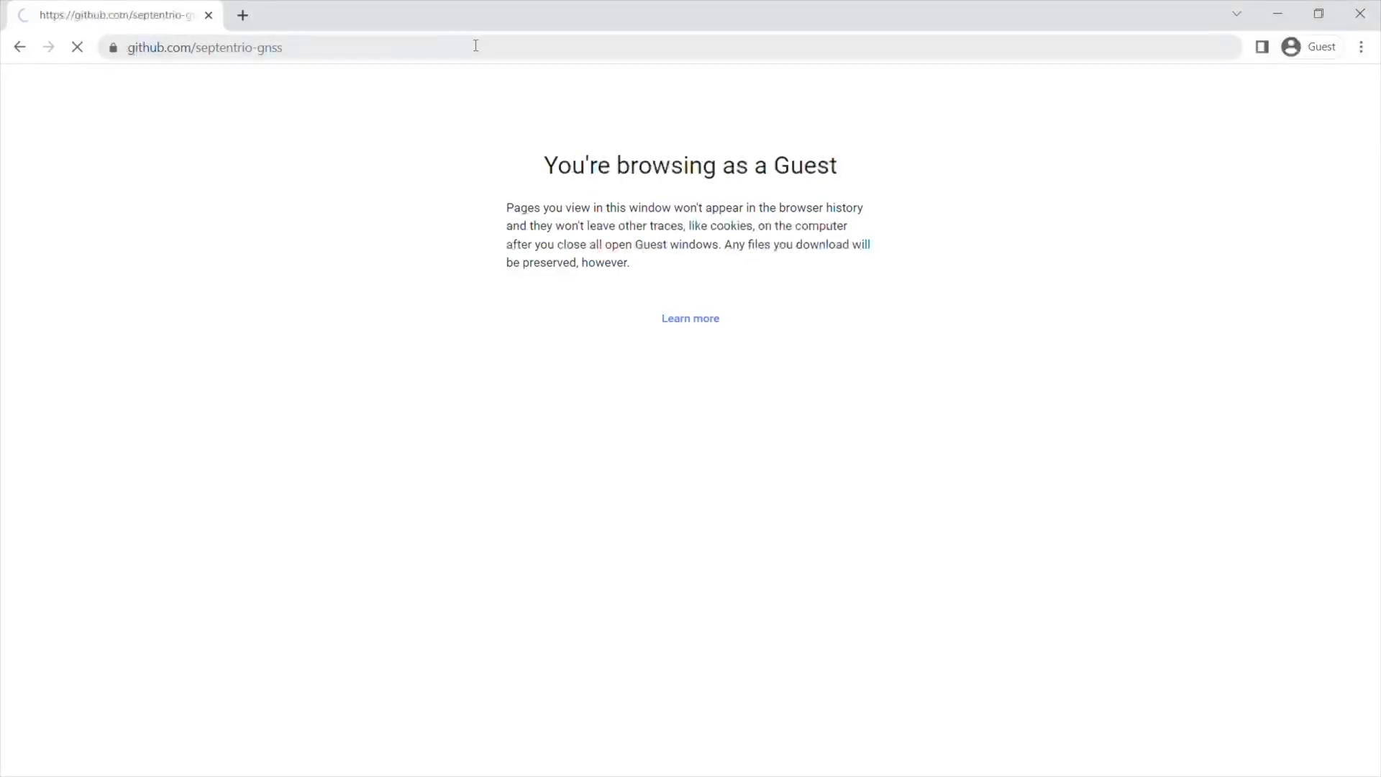
scroll(524, 362, "down", 2)
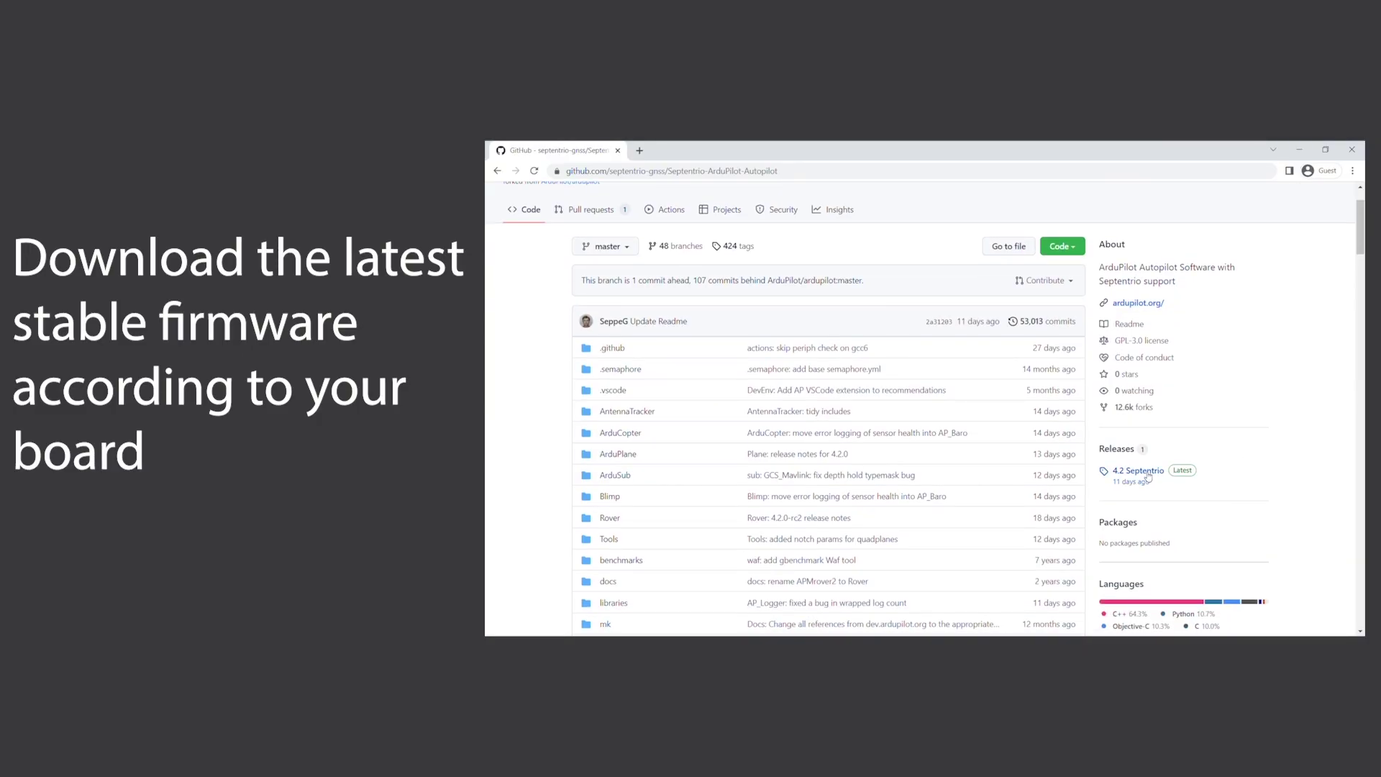
Open the 4.2 Septentrio release with its firmware assets
left_click(1148, 475)
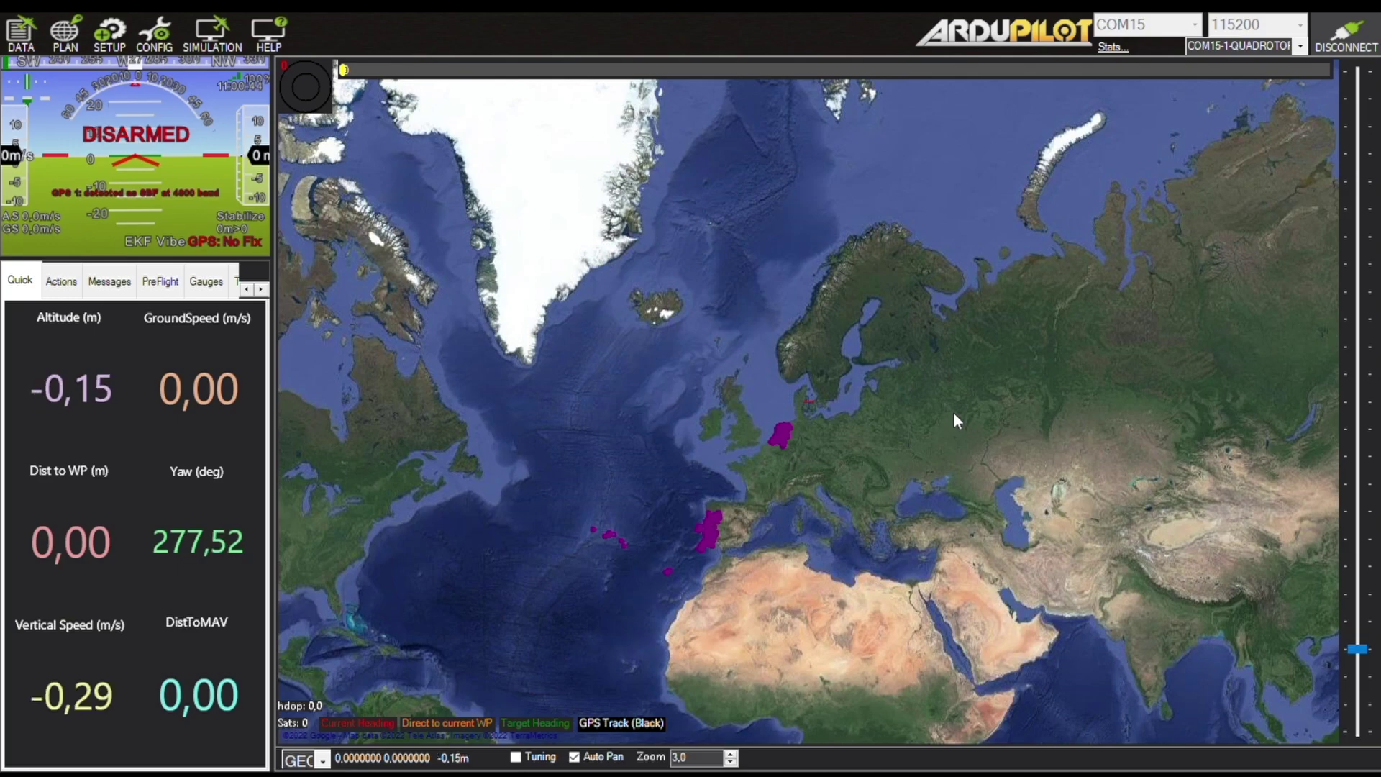
Filter the Full Parameter List by gps_ty and select the GPS_TYPE2 value
left_click(155, 32)
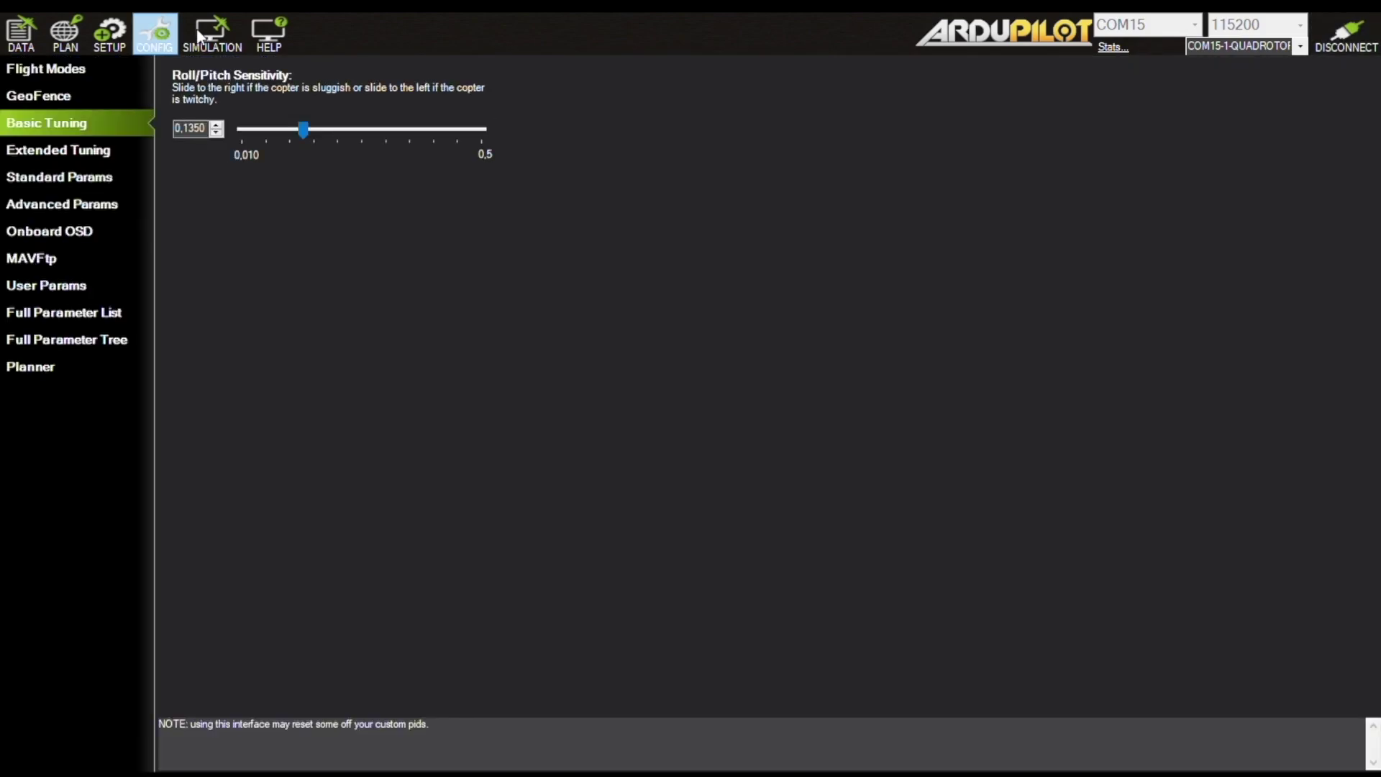
left_click(87, 368)
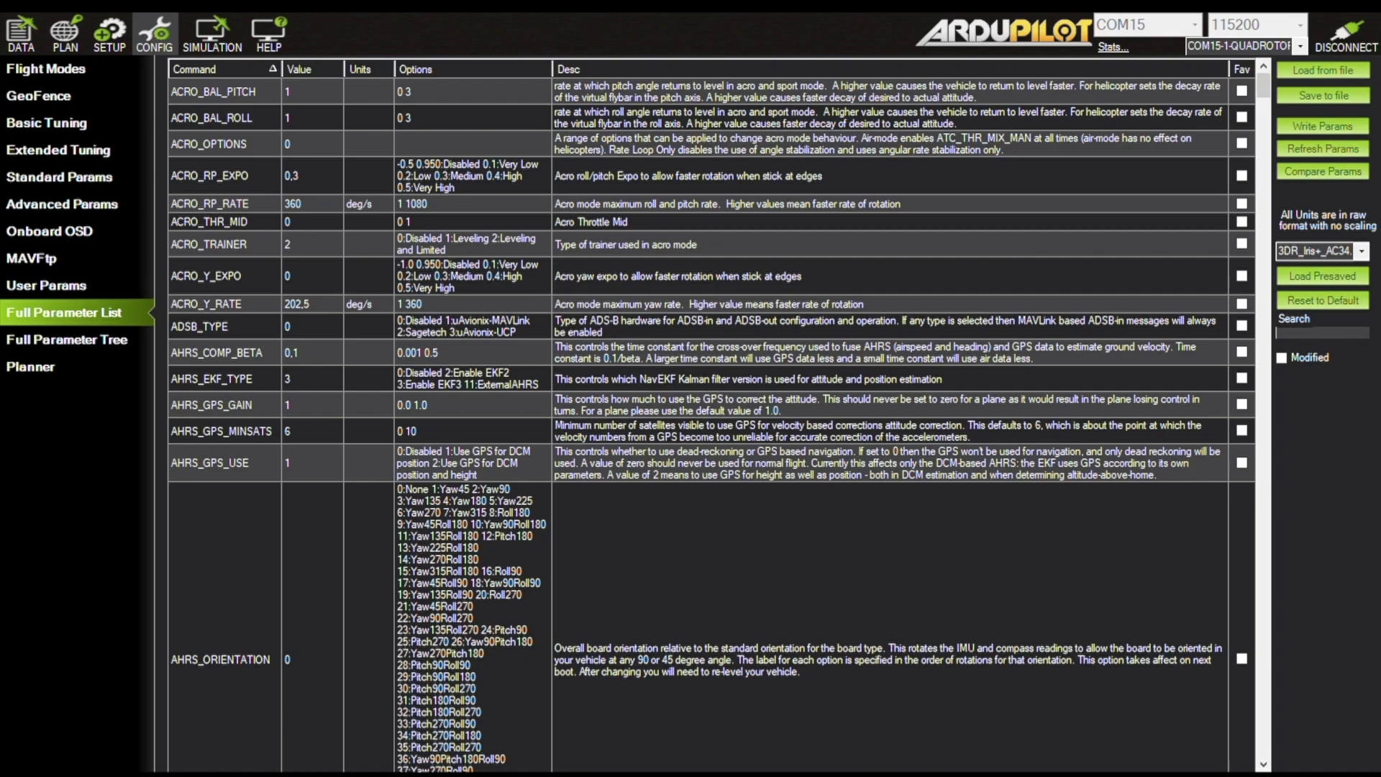
type("gps_type")
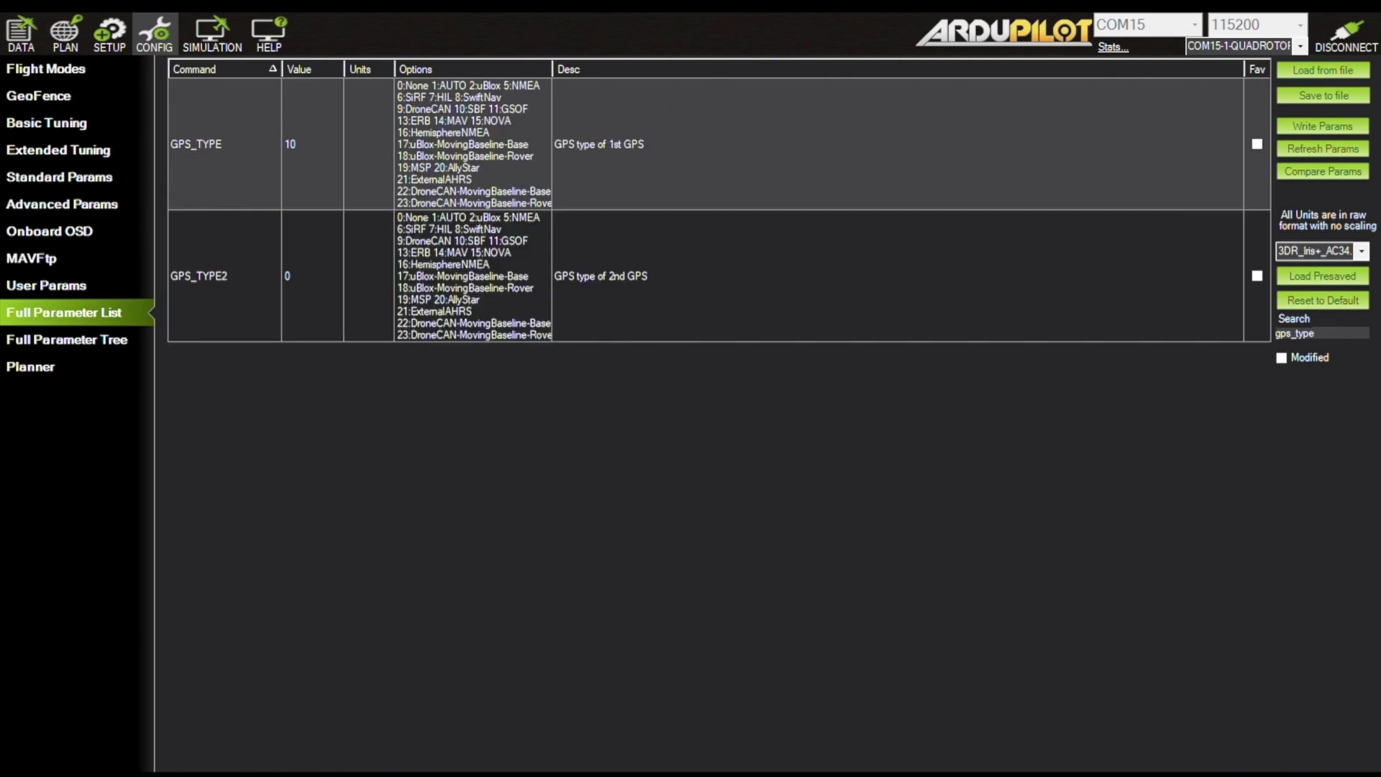
left_click(371, 322)
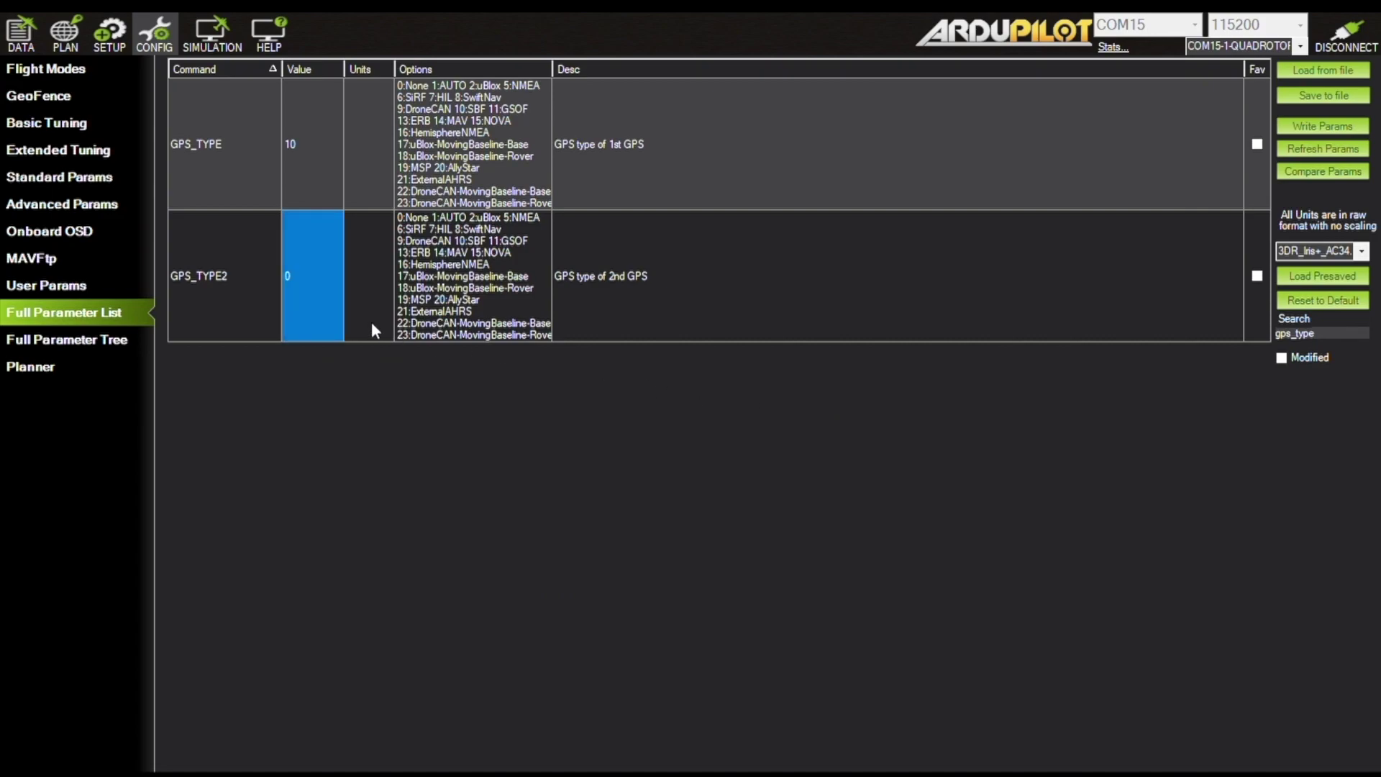
Set GPS_TYPE2 to 10 and GPS_TYPE to 0, then search for serial4_pr
key("F2")
key("BackSpace")
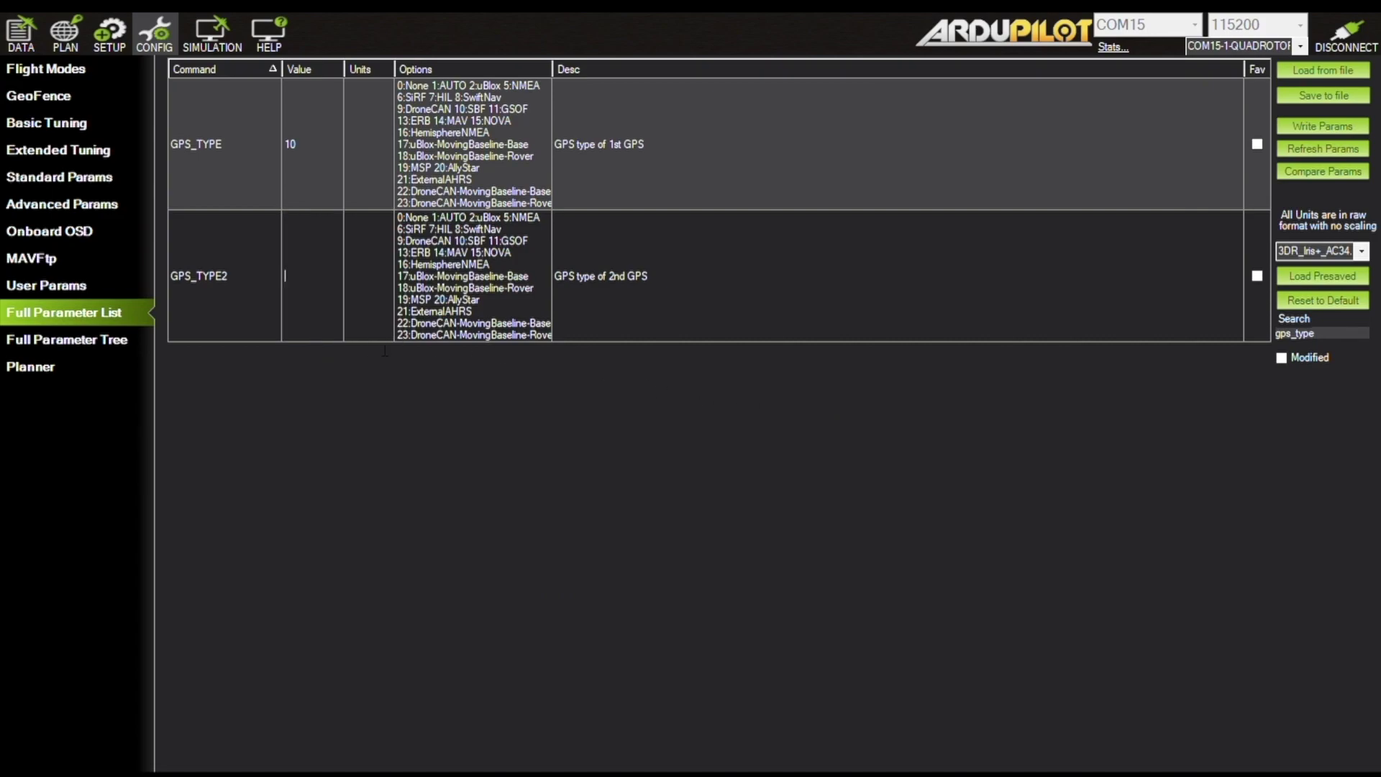
key("Up")
key("F2")
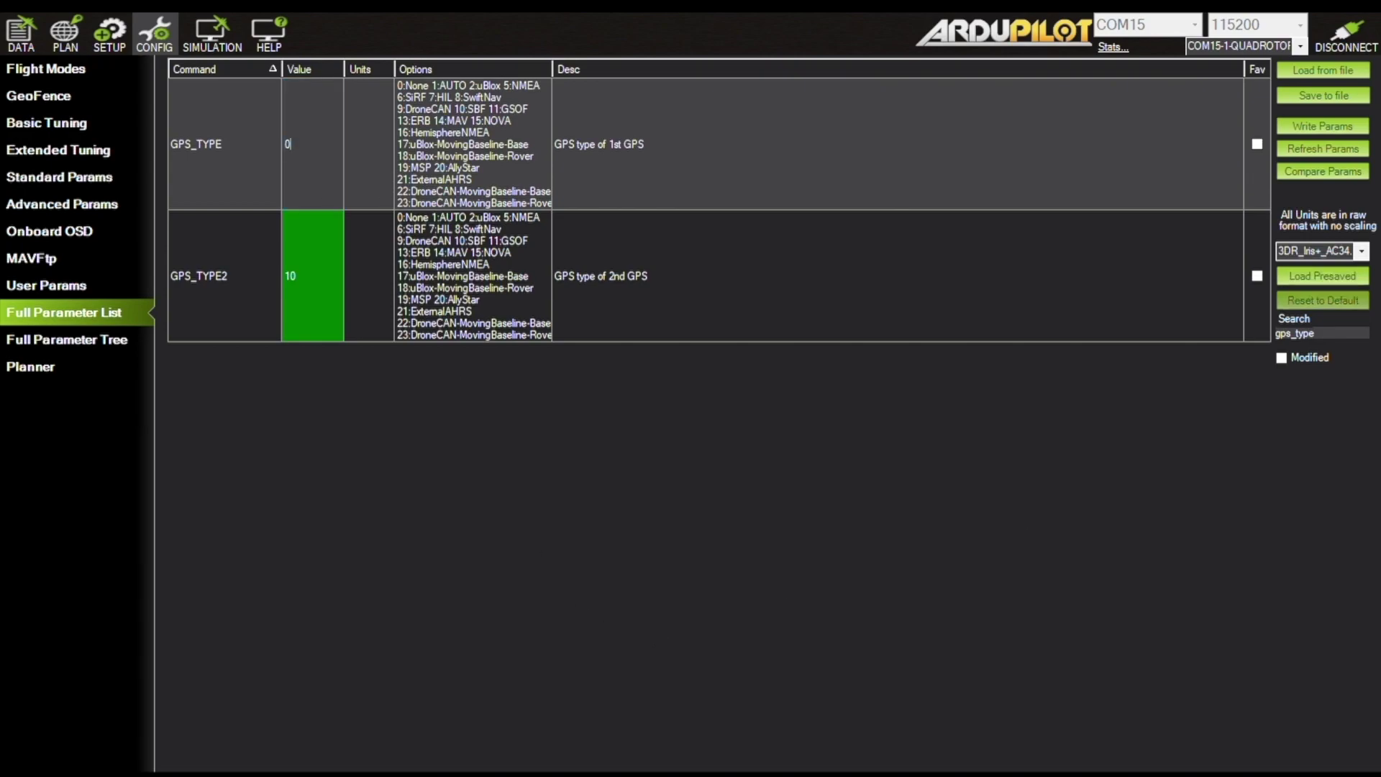
key("Return")
double_click(1295, 333)
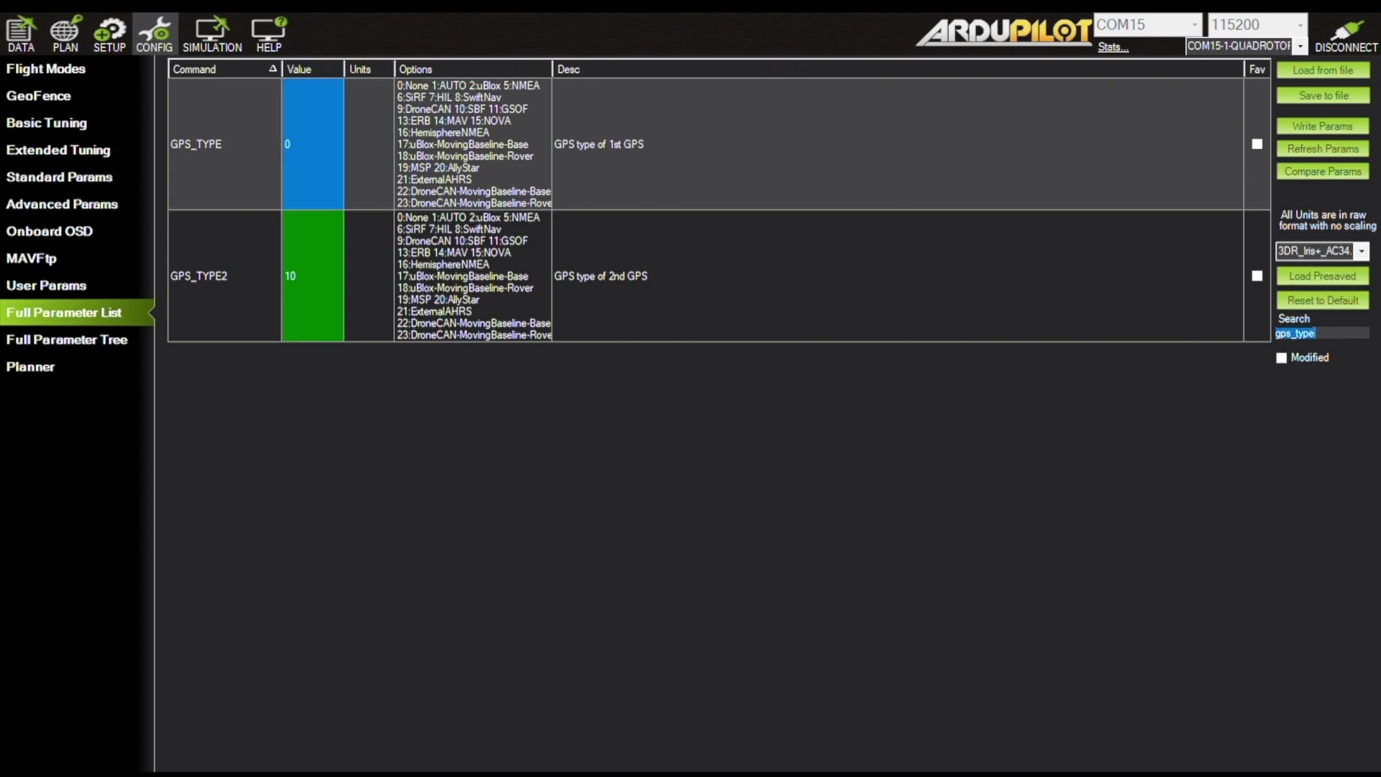
type("serial4_pr")
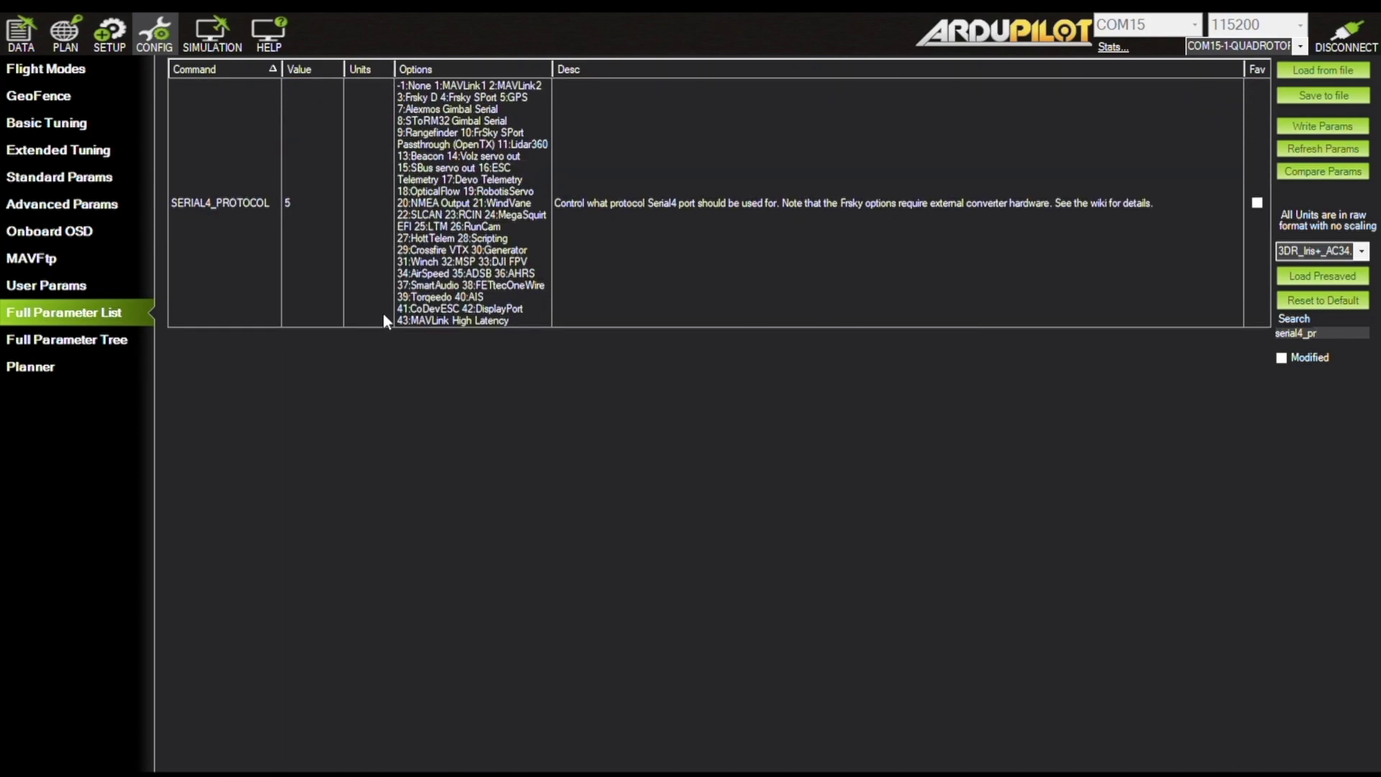
Check SERIAL4_PROTOCOL is 5 (GPS), then filter parameters by gps_aut to see GPS_AUTO_CONFIG at 0
left_click(524, 141)
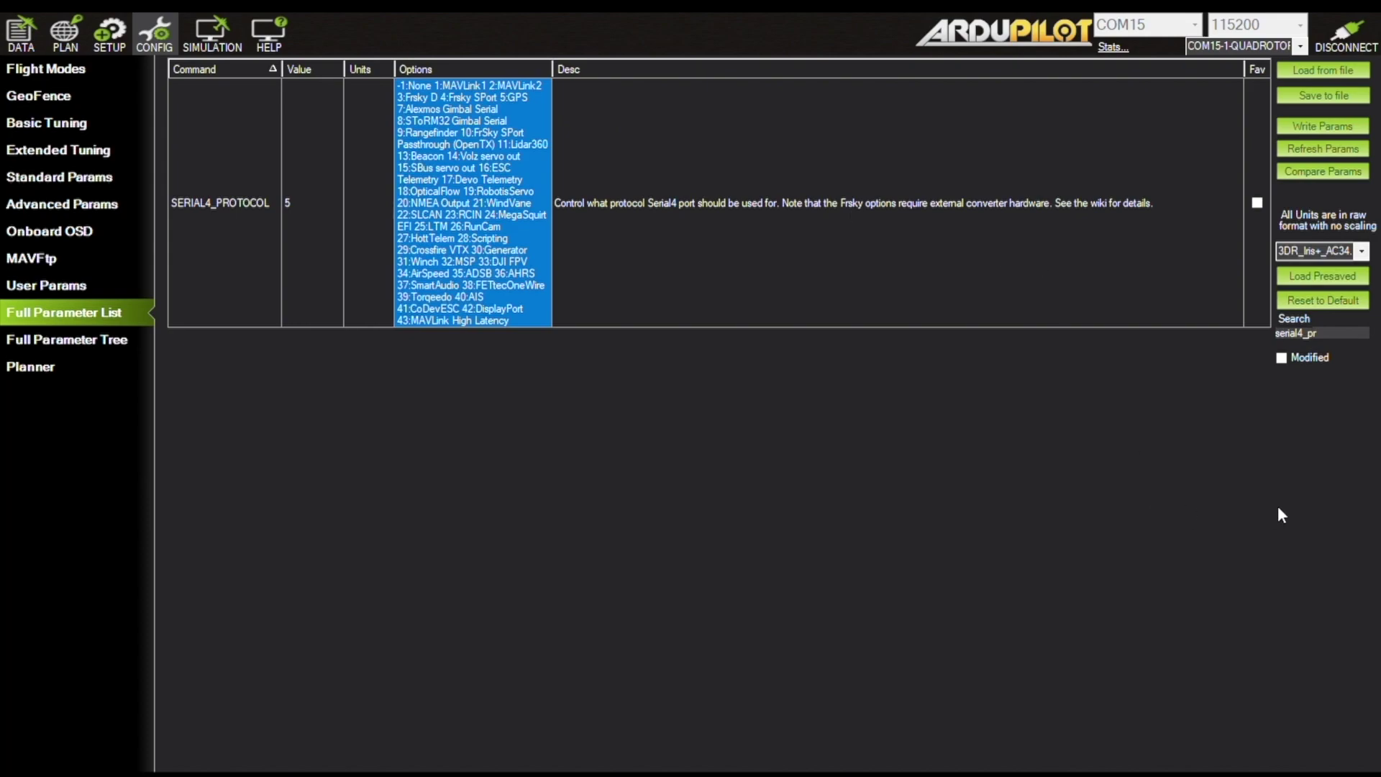
double_click(1296, 333)
type("gps_auto")
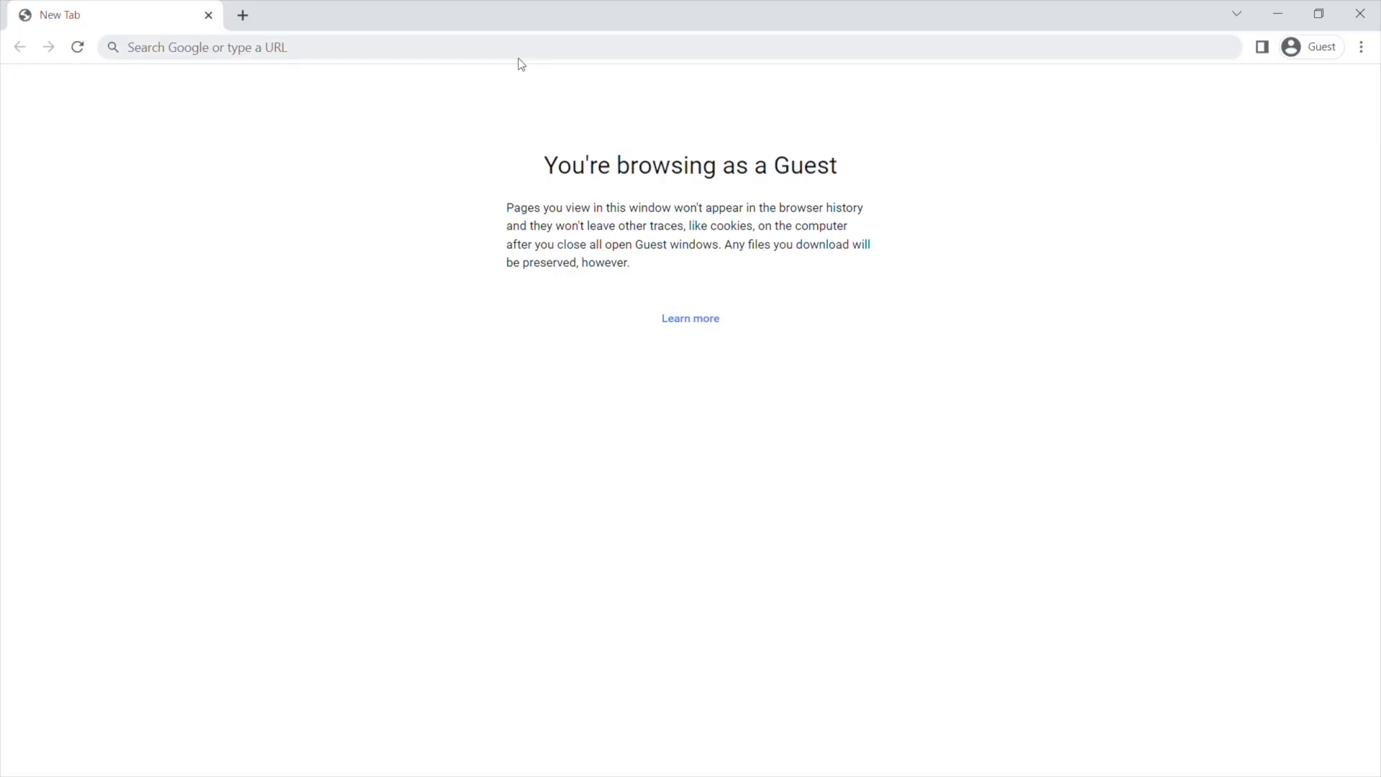
At the receiver's 192.168.3. address, start a new SBF output stream on serial port COM2
type("192.168.3.")
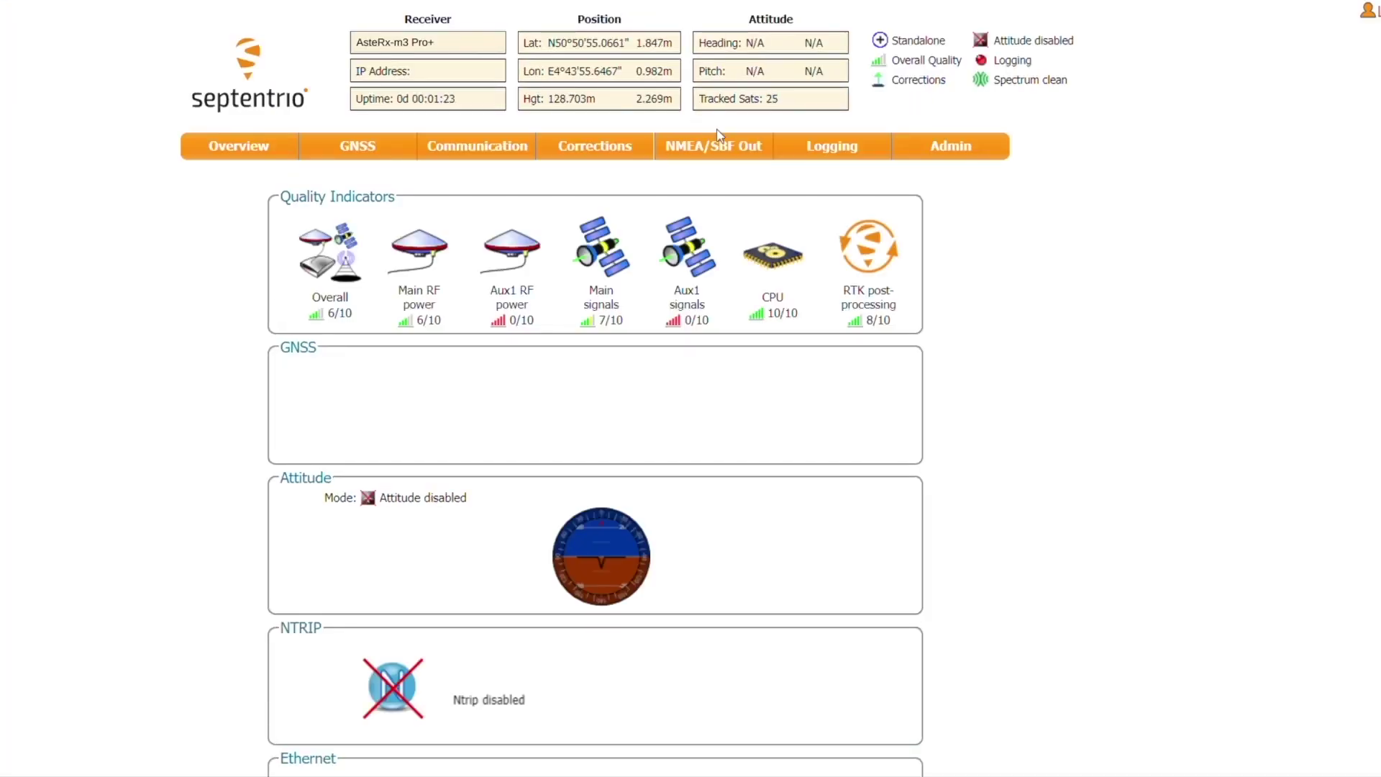
left_click(719, 137)
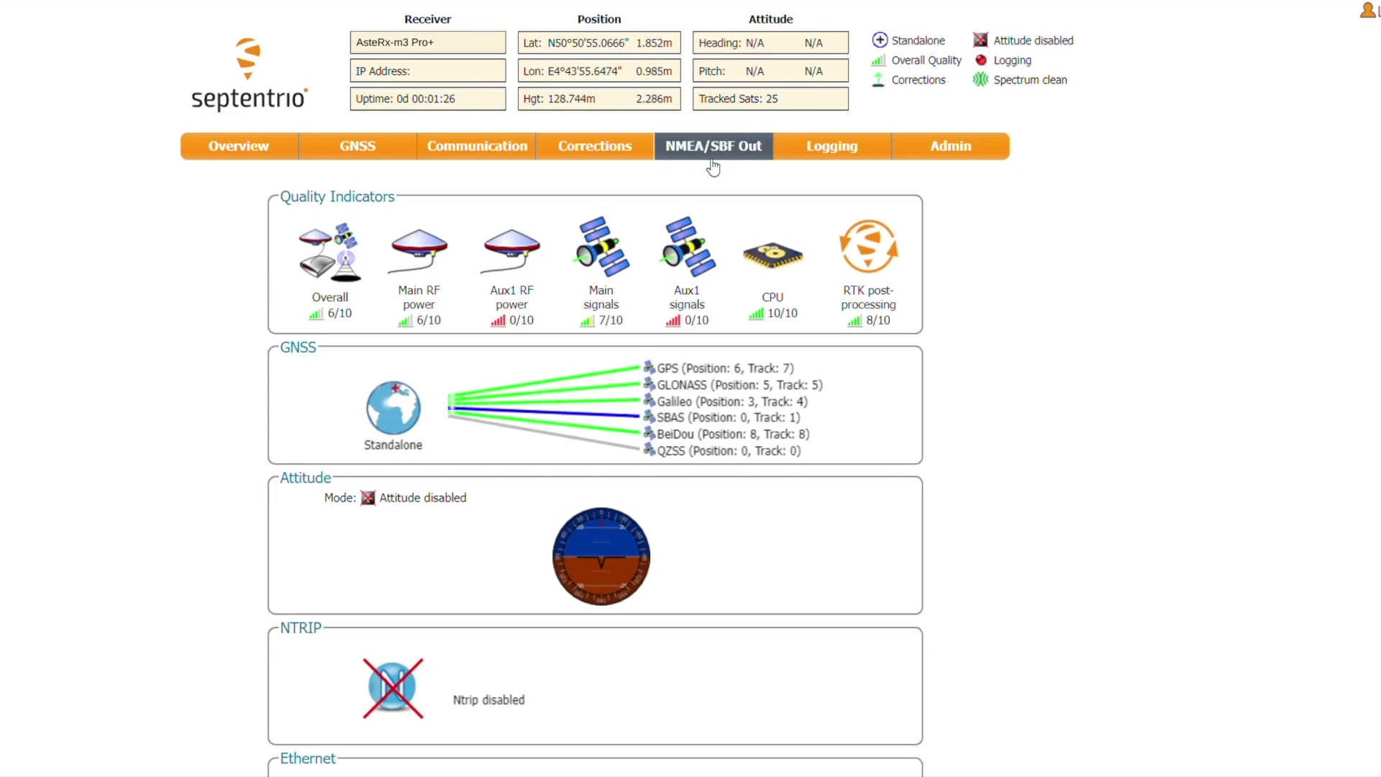
left_click(475, 392)
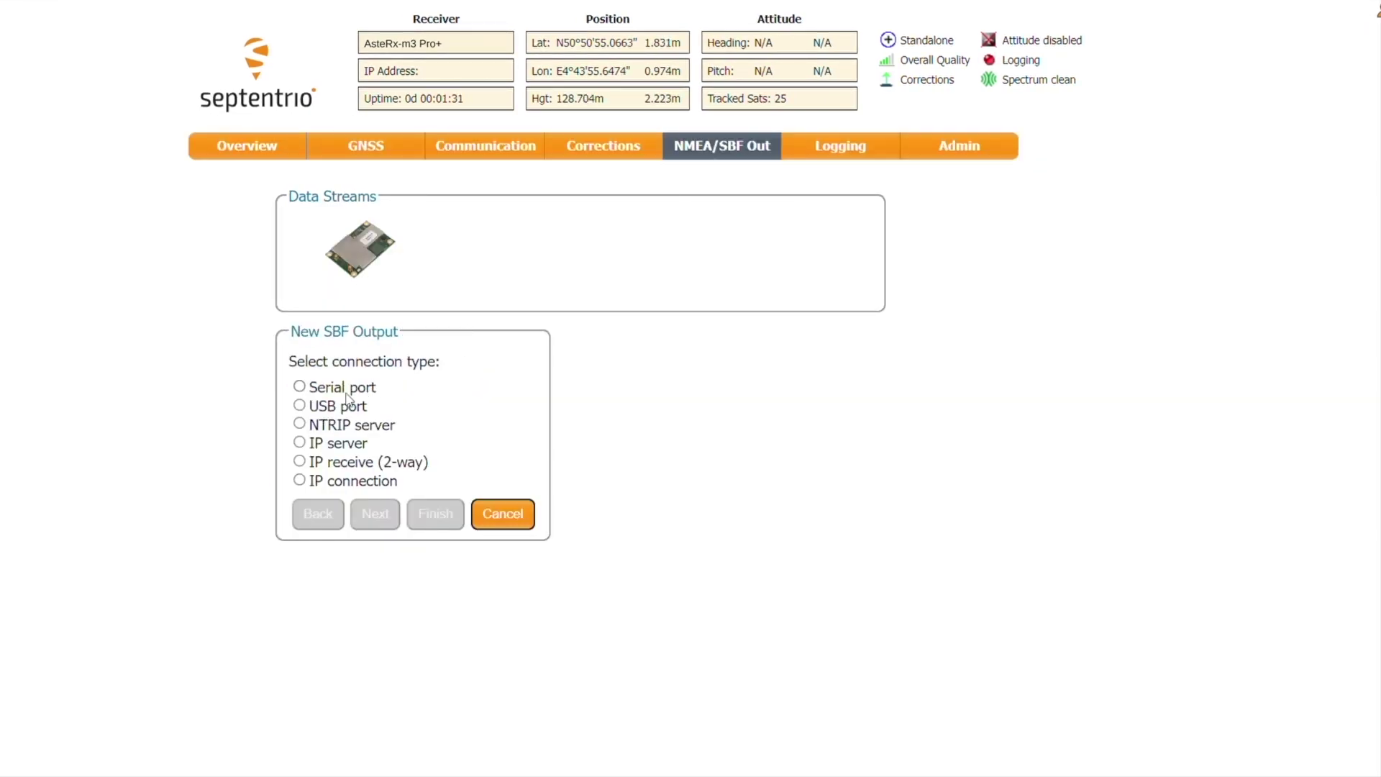
left_click(300, 386)
left_click(380, 513)
left_click(299, 405)
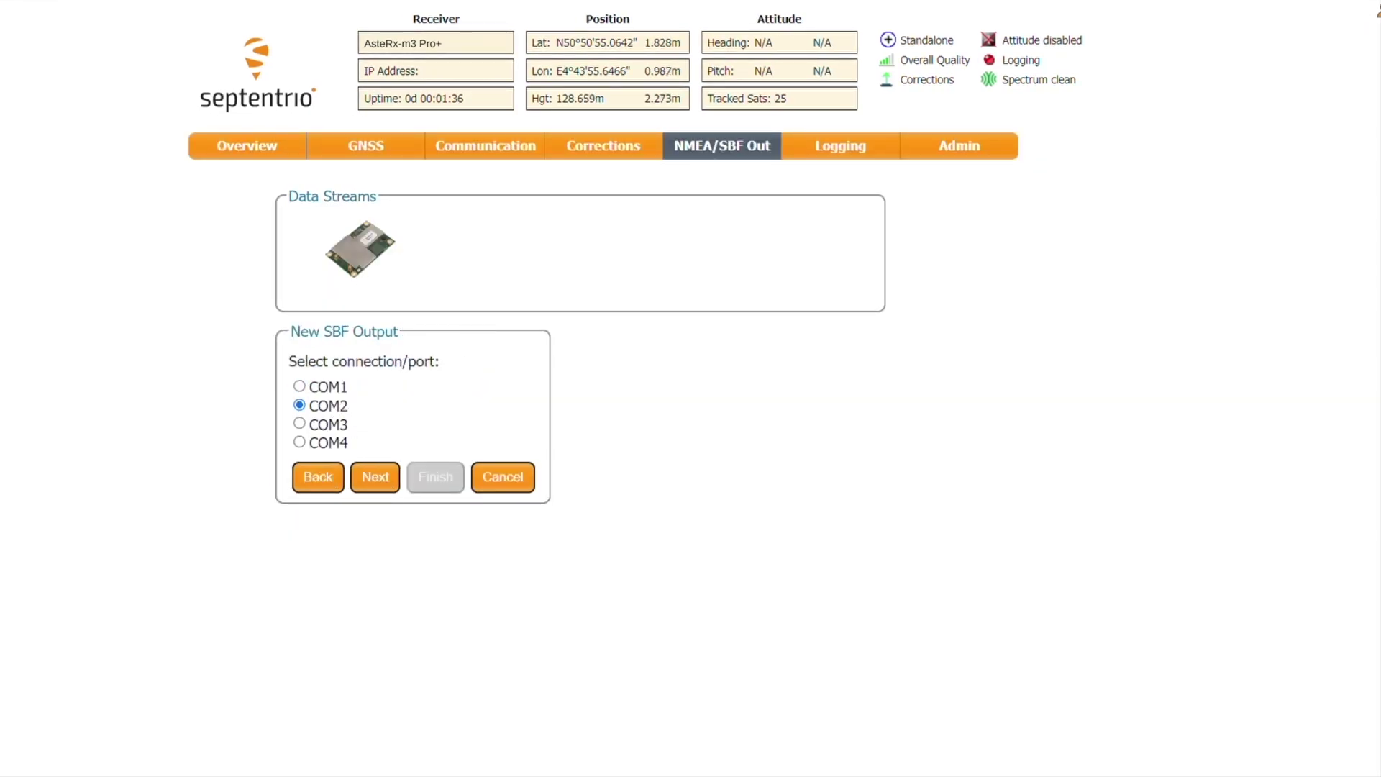
left_click(376, 478)
Select PVTGeodetic, VelCovGeodetic, DOP and ReceiverStatus messages for the stream at 100 msec
left_click(371, 492)
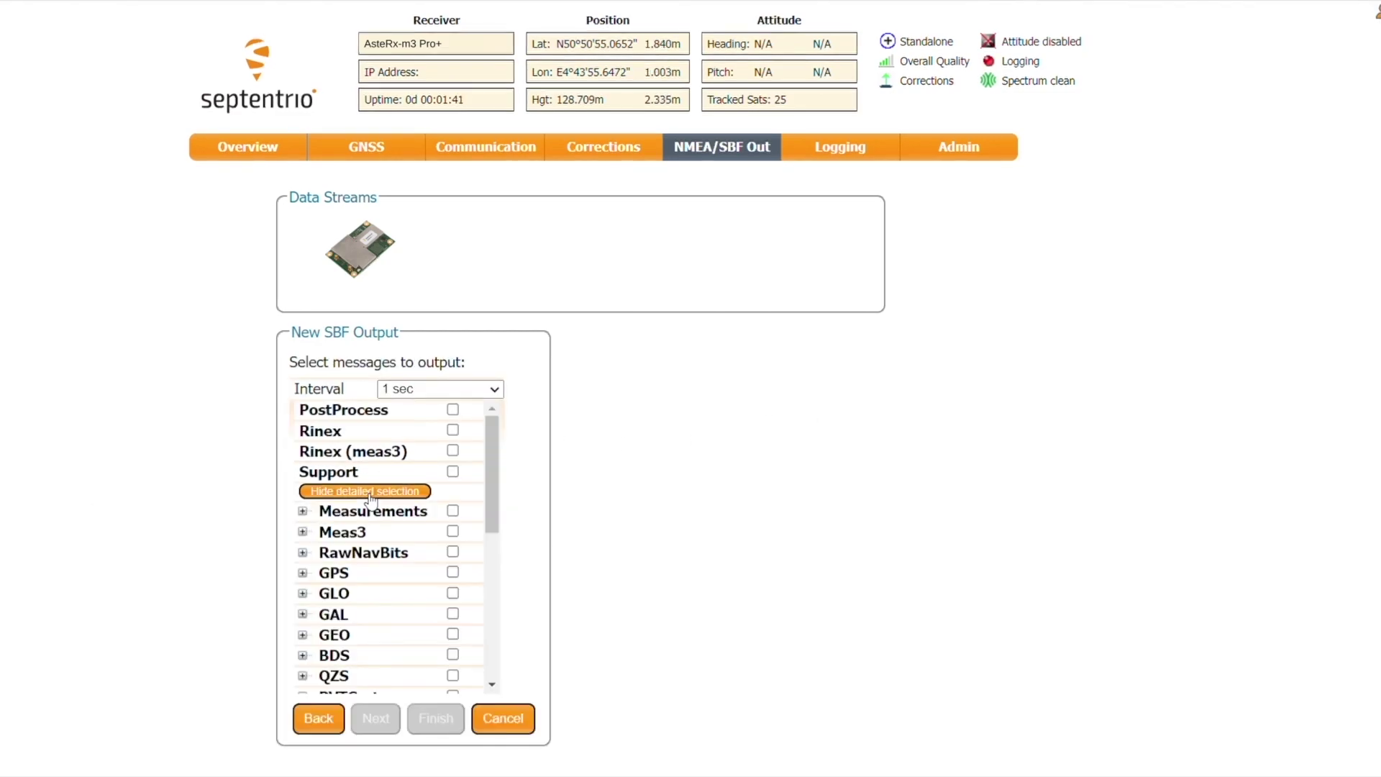
scroll(371, 547, "down", 4)
left_click(302, 507)
left_click(461, 548)
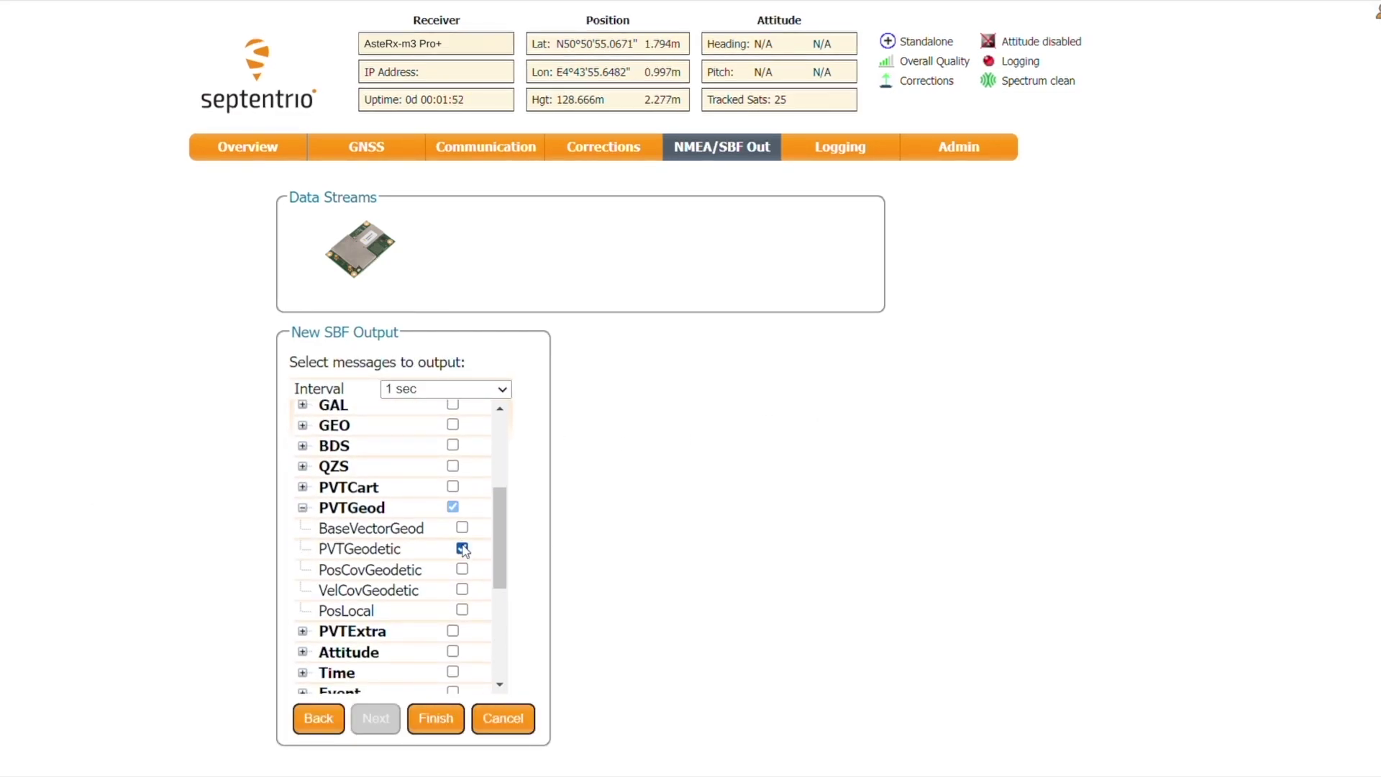
left_click(462, 589)
left_click(302, 631)
scroll(302, 631, "down", 1)
left_click(462, 608)
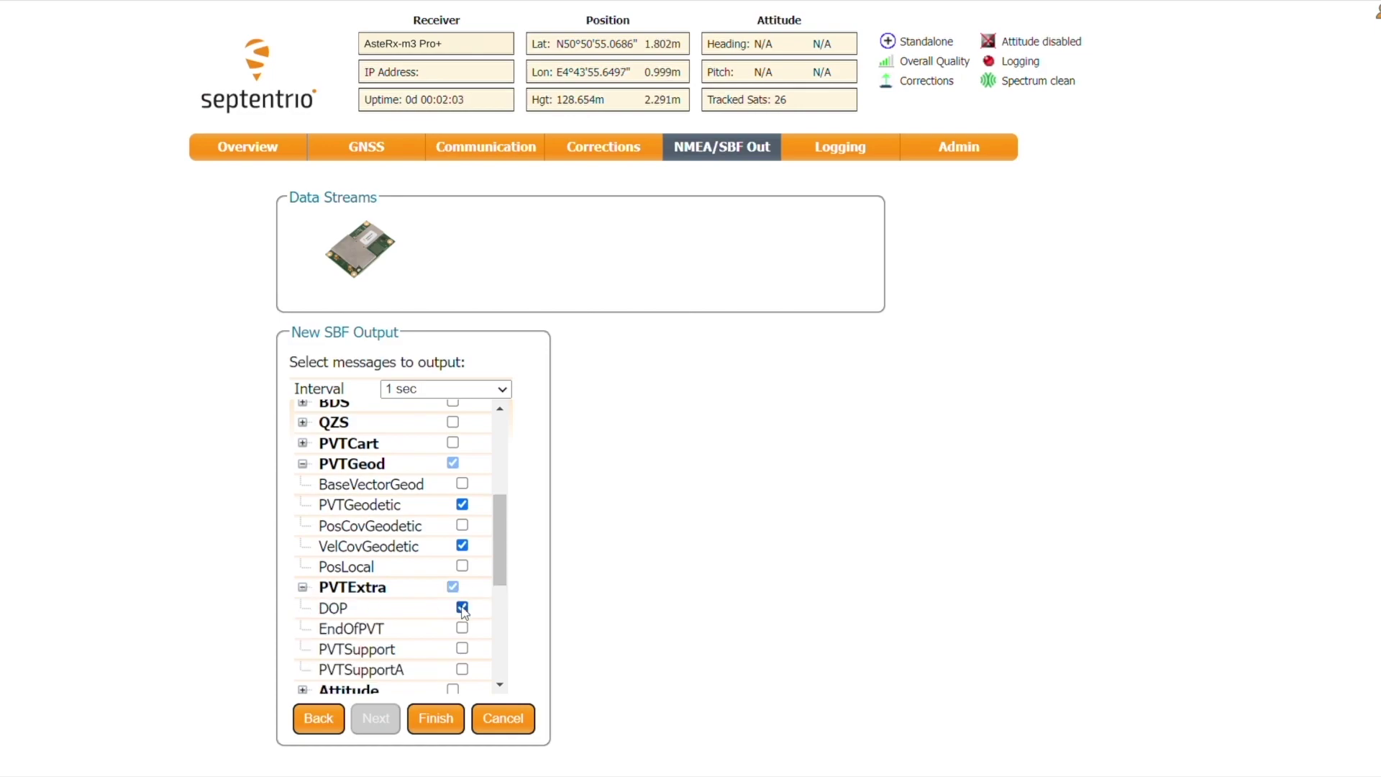
scroll(359, 547, "down", 3)
left_click(302, 503)
scroll(310, 554, "down", 1)
left_click(477, 518)
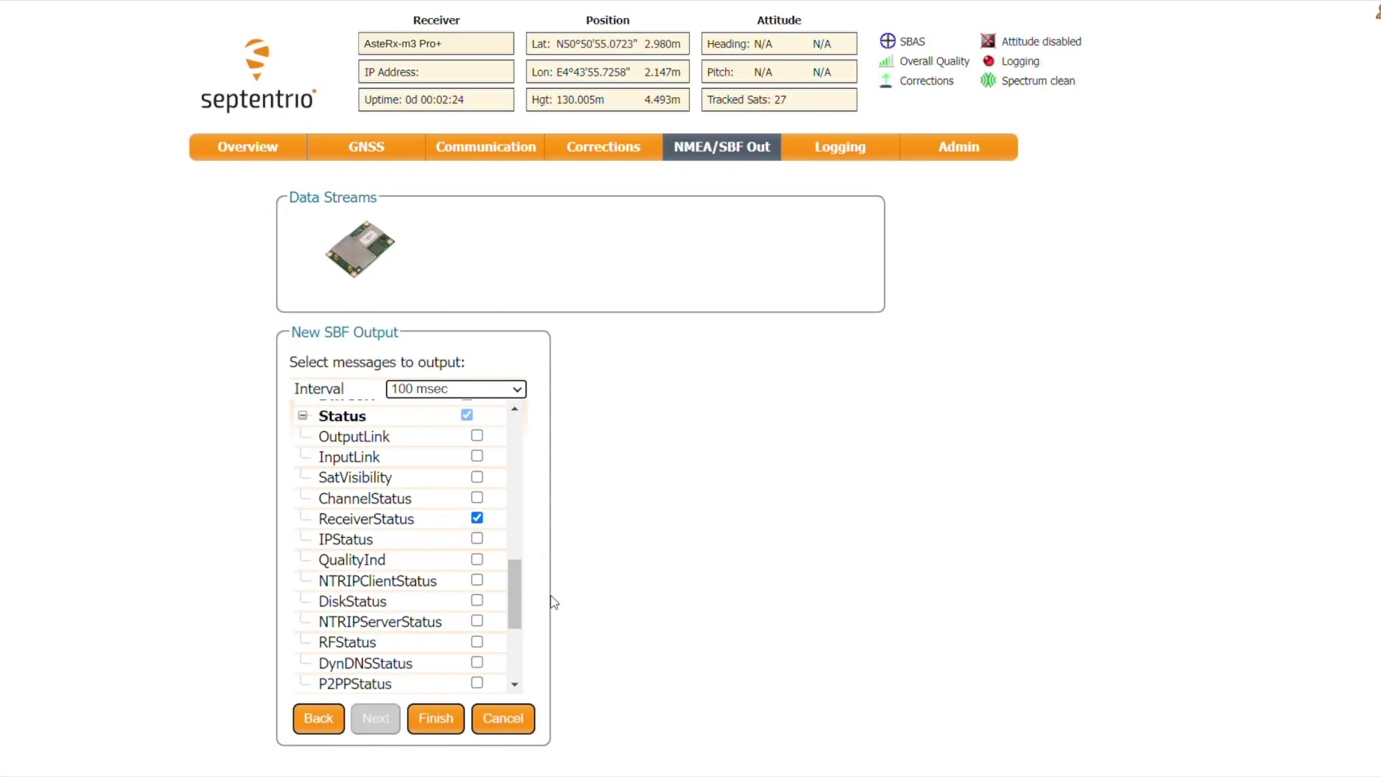
Finish and apply the COM2 SBF stream, then save it to the boot configuration
left_click(438, 719)
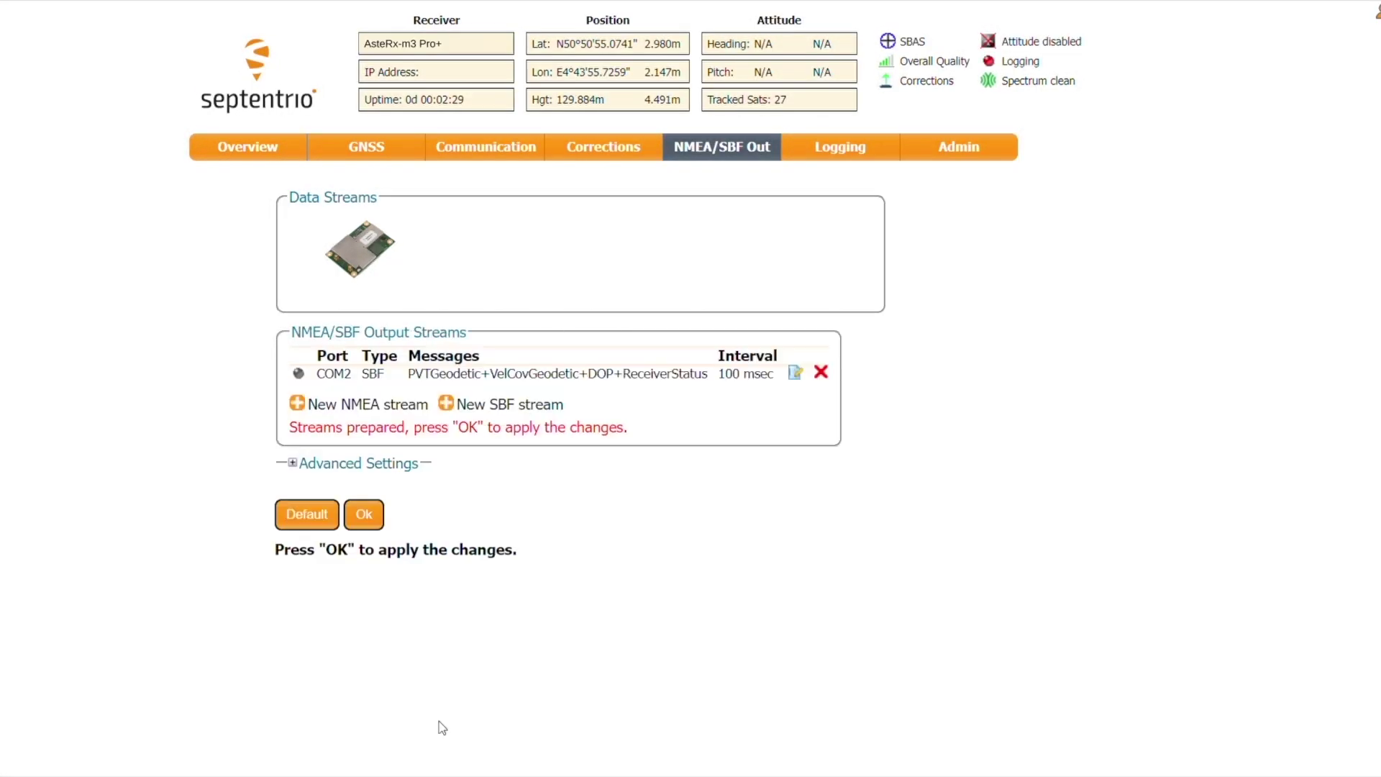
left_click(377, 519)
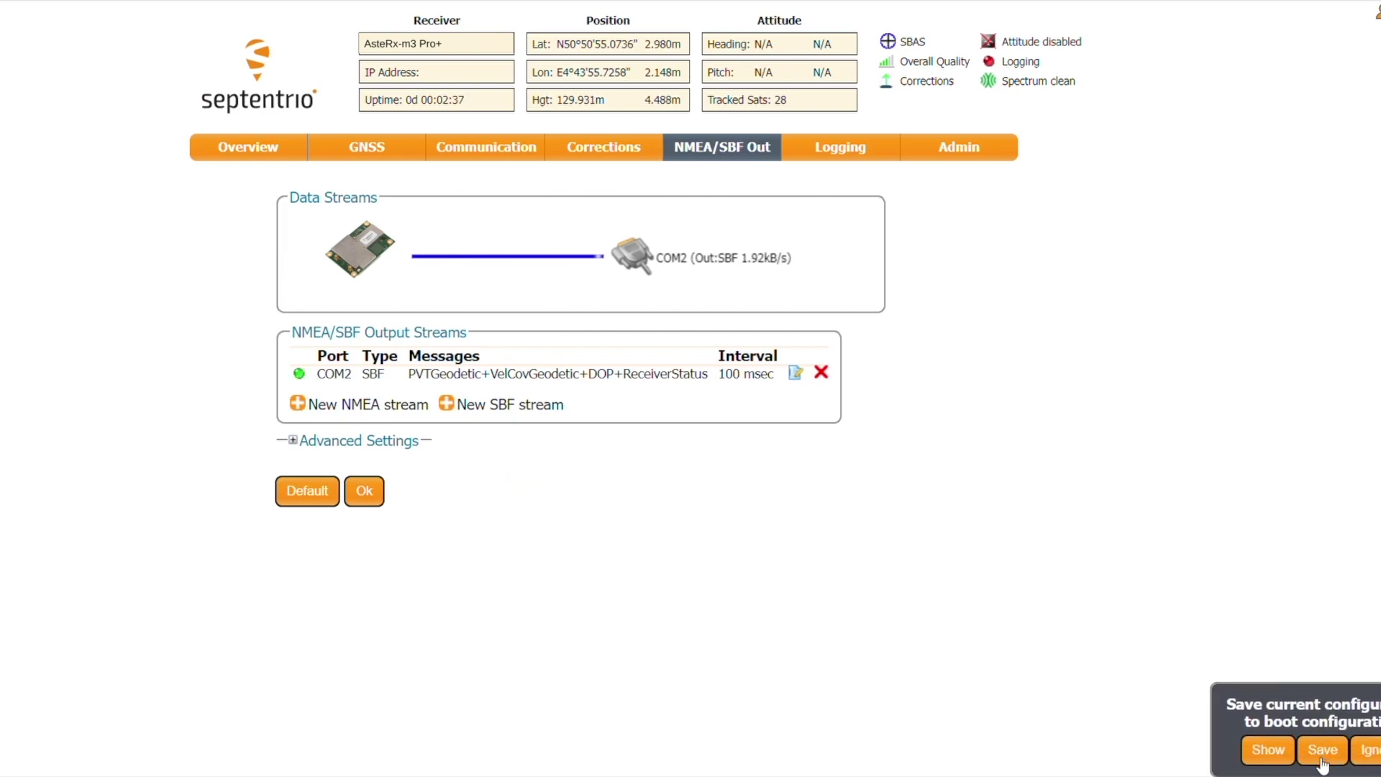
left_click(1322, 749)
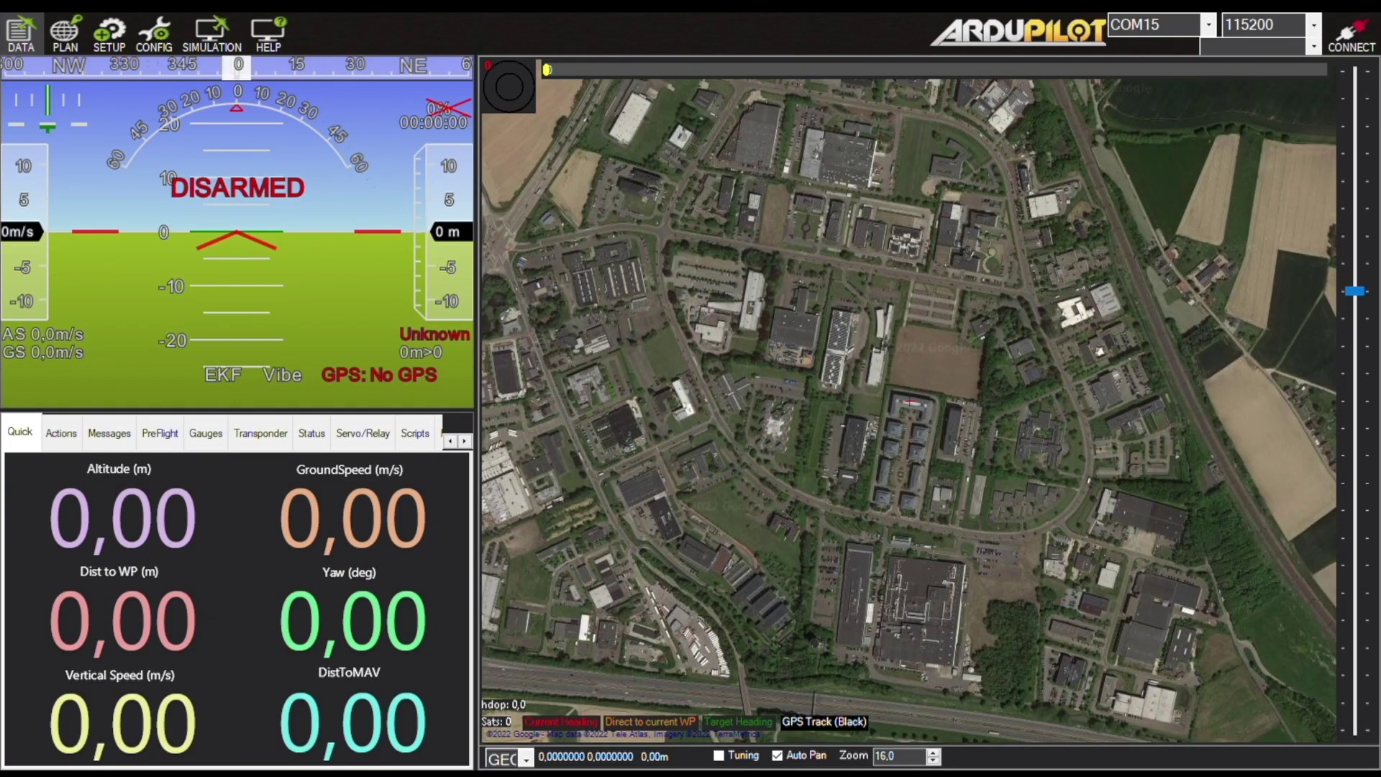
Connect Mission Planner to the flight controller on COM15 at 115200 baud
left_click(1352, 32)
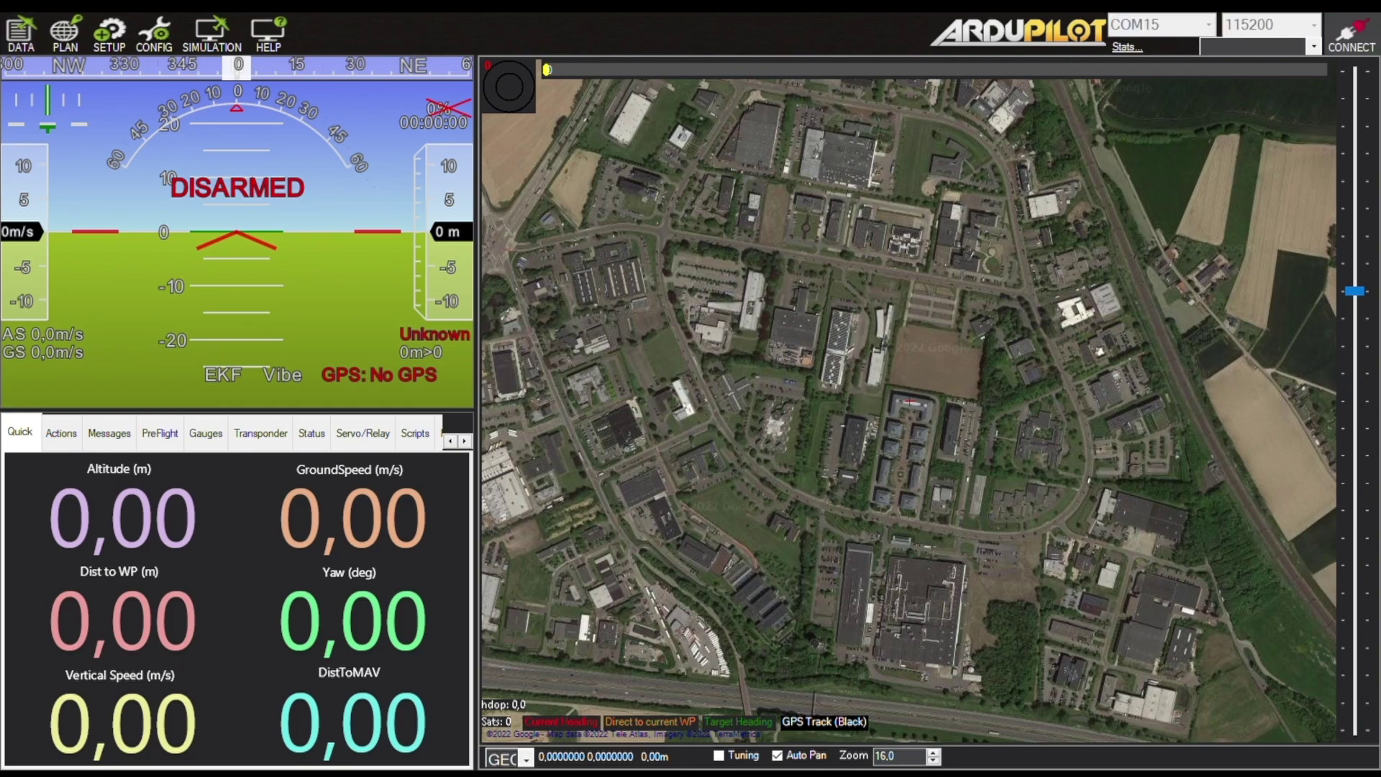